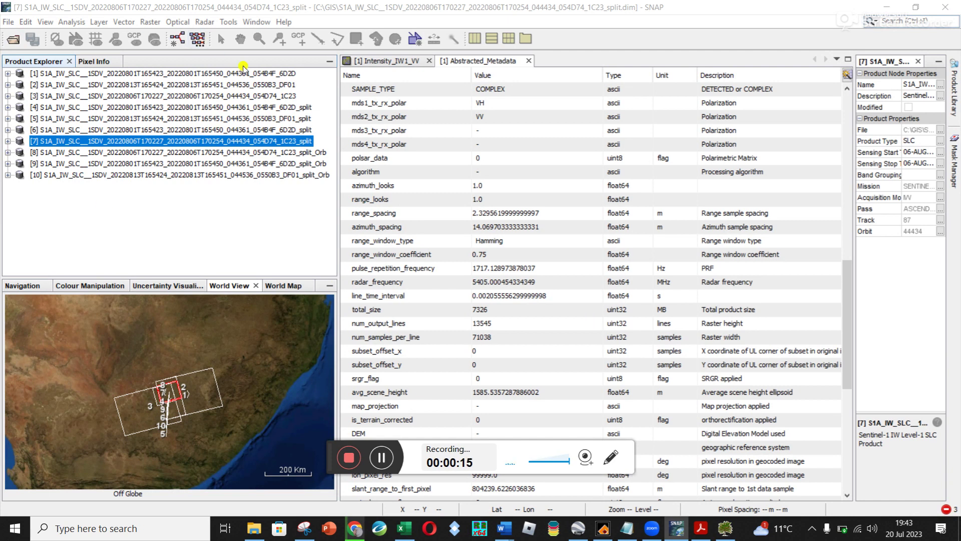
# Close the Abstracted_Metadata view and the Intensity_IW1_VV image view.
pyautogui.click(528, 60)
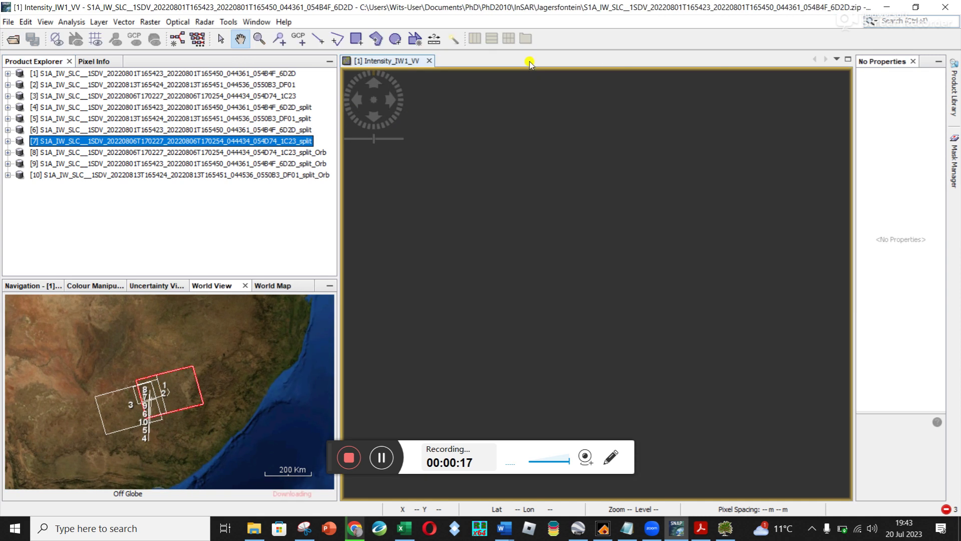
pyautogui.click(429, 61)
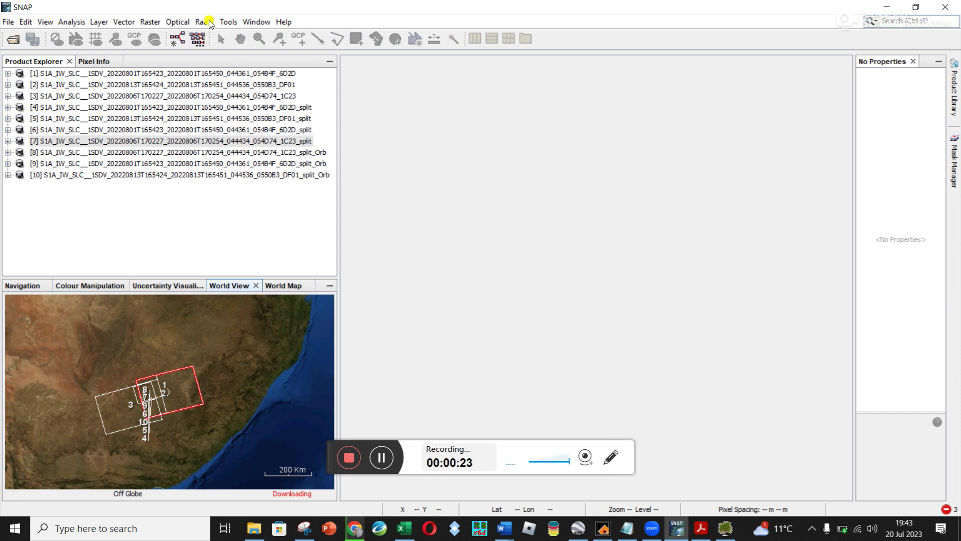
# Launch Radar > Sentinel-1 TOPS > S-1 TOPS Split and bring up the TOPSAR tutorial PDF.
pyautogui.click(201, 23)
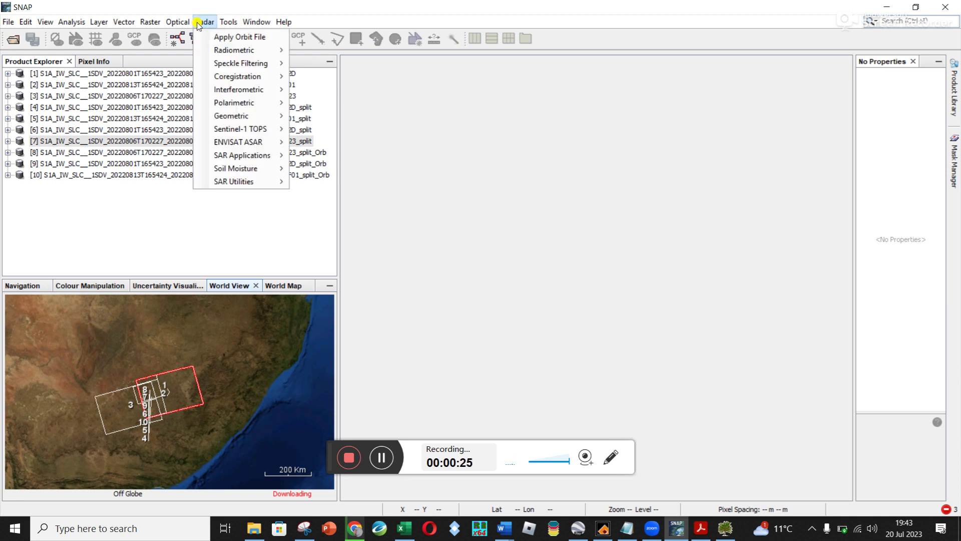
pyautogui.moveTo(207, 127)
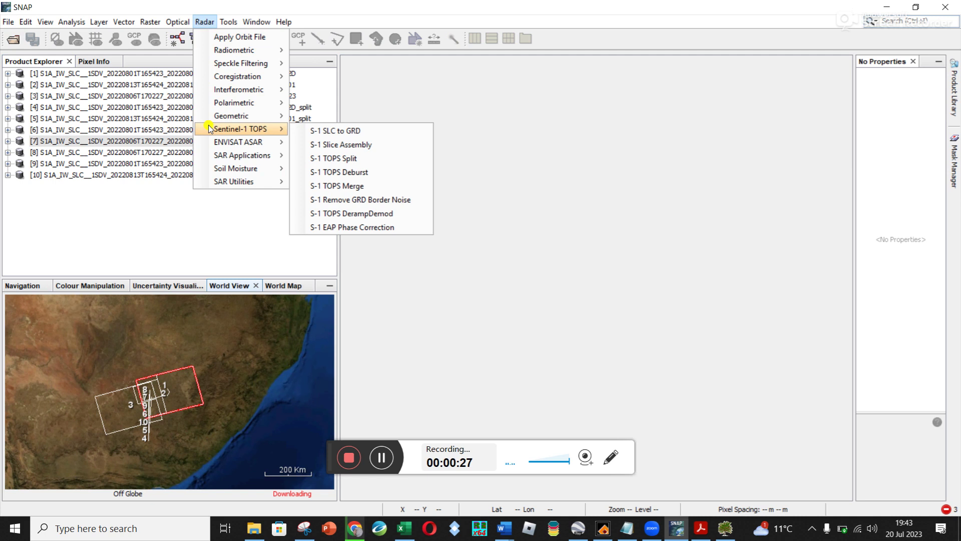
pyautogui.click(349, 157)
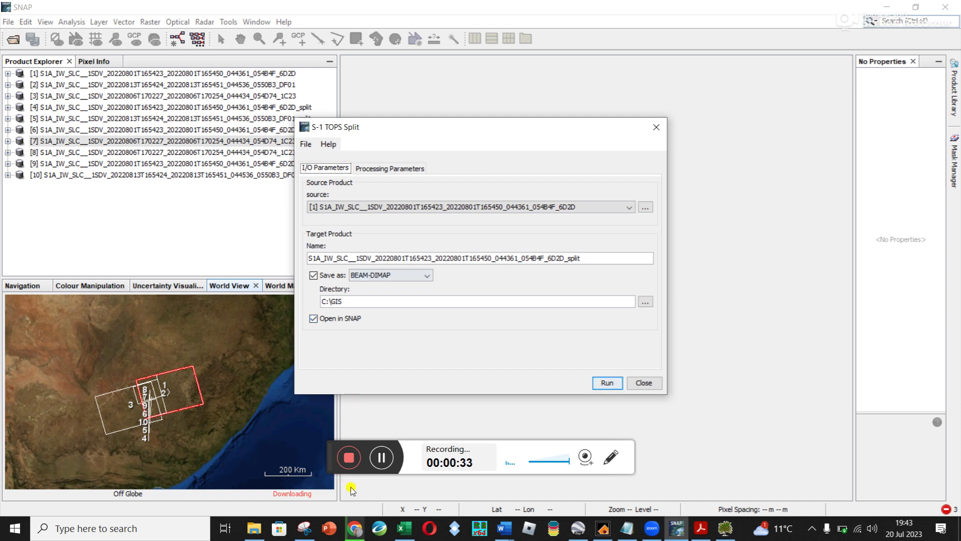
pyautogui.click(354, 528)
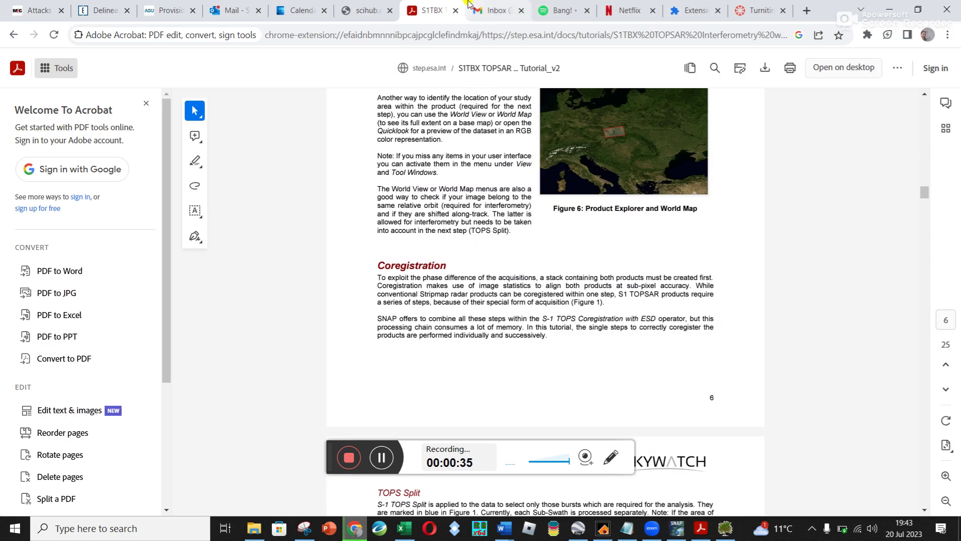
# Scroll the tutorial PDF up to Figure 1 on sub-swaths and bursts, then minimise Chrome.
pyautogui.scroll(15, 440, 115)
pyautogui.scroll(15, 440, 117)
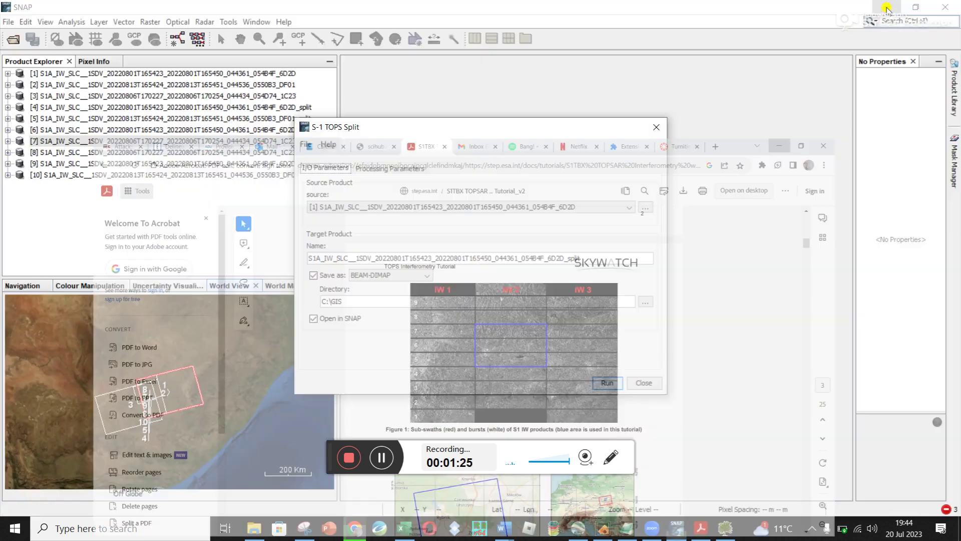
pyautogui.click(888, 9)
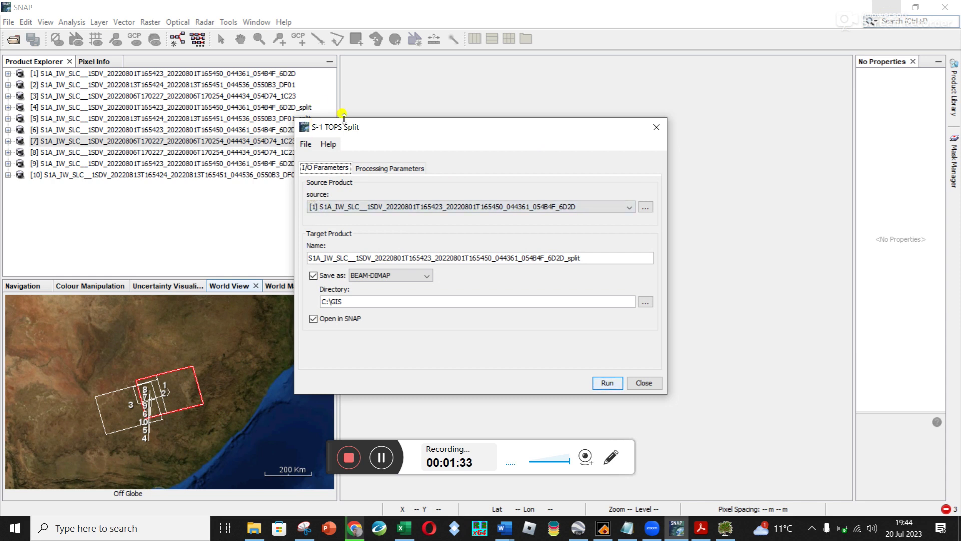
# Keep product [1] as the split source and show the Processing Parameters with sub-swath IW1.
pyautogui.moveTo(362, 129); pyautogui.dragTo(445, 135)
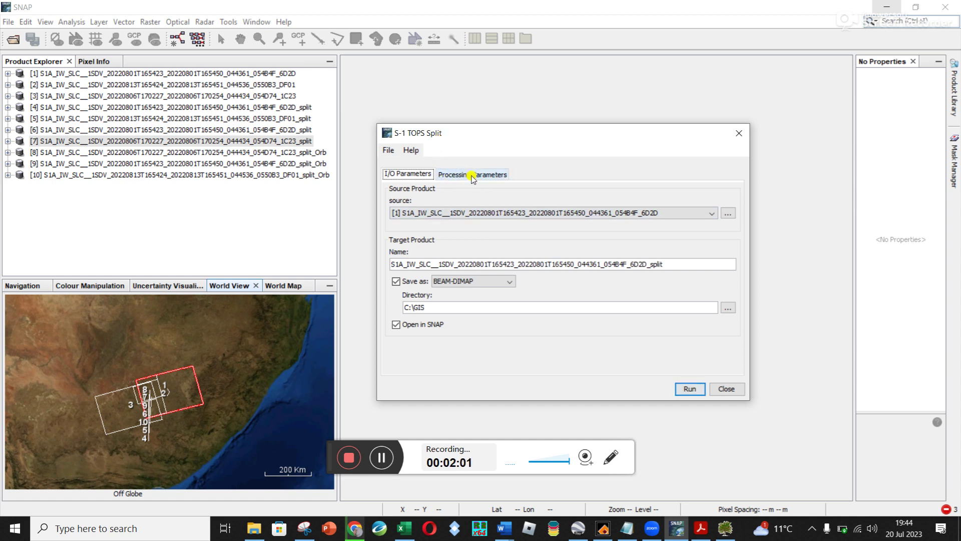
pyautogui.click(424, 211)
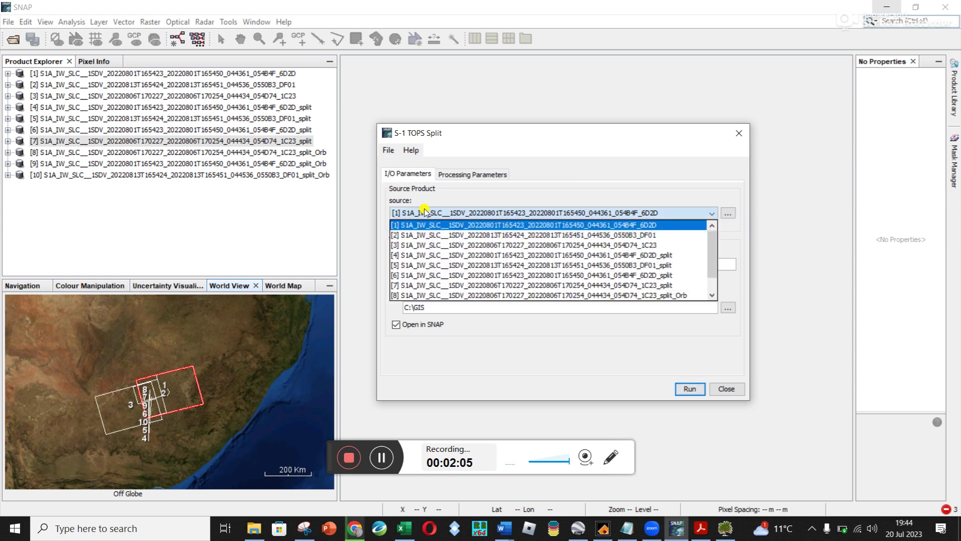
pyautogui.click(481, 190)
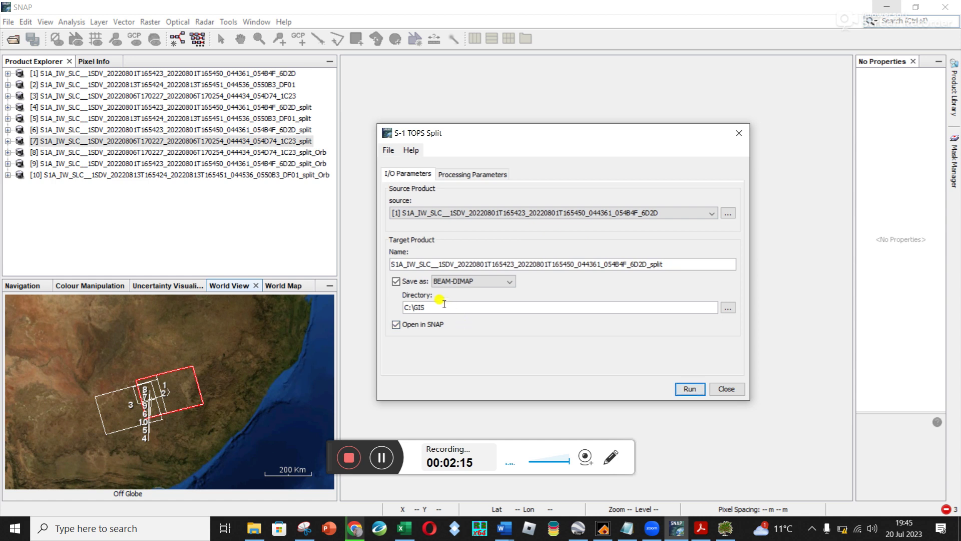
pyautogui.click(472, 175)
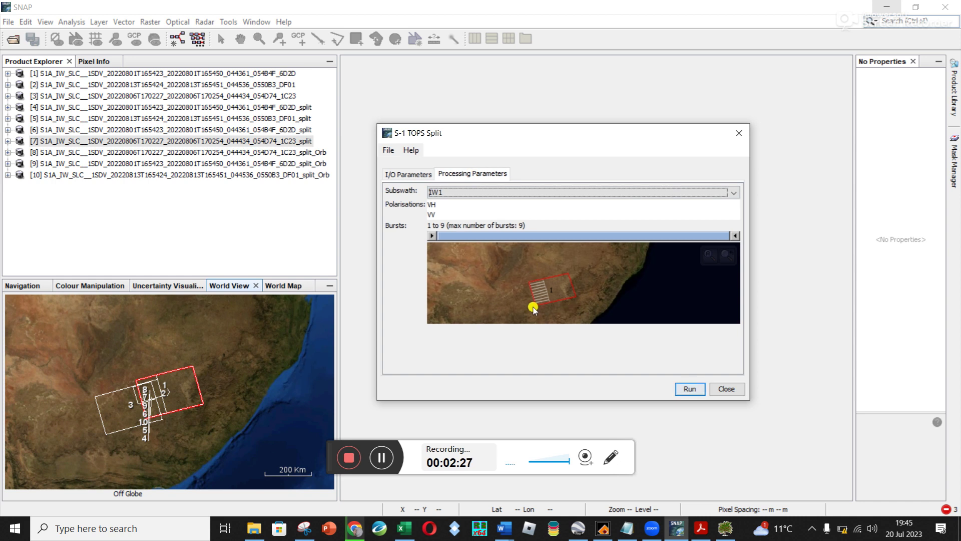
# Check the tutorial PDF, then review sub-swath IW1's footprint on the burst map.
pyautogui.click(447, 193)
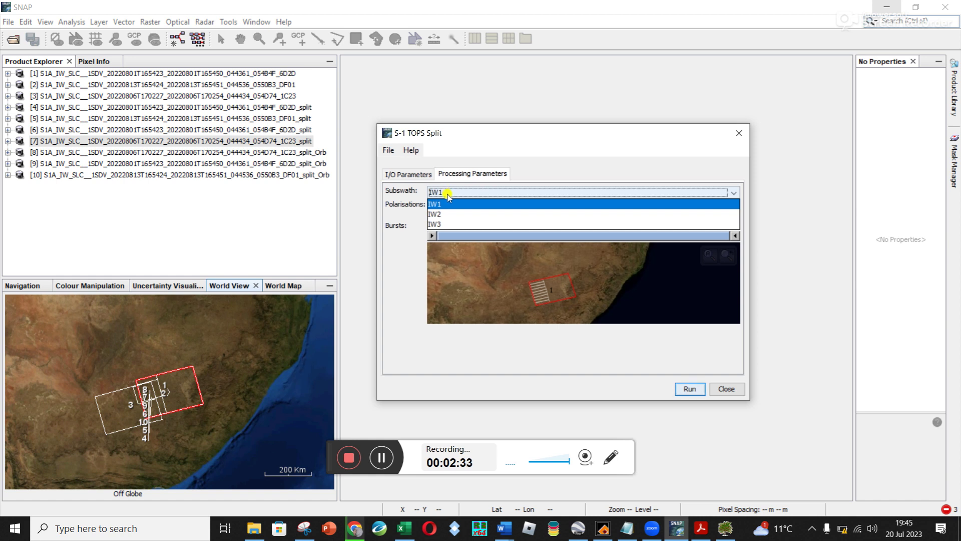
pyautogui.click(355, 528)
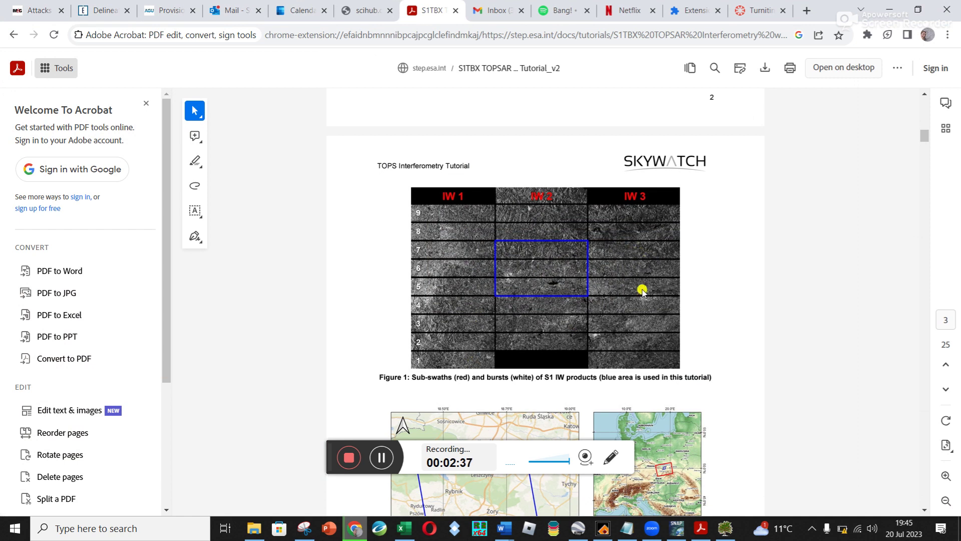
pyautogui.click(891, 15)
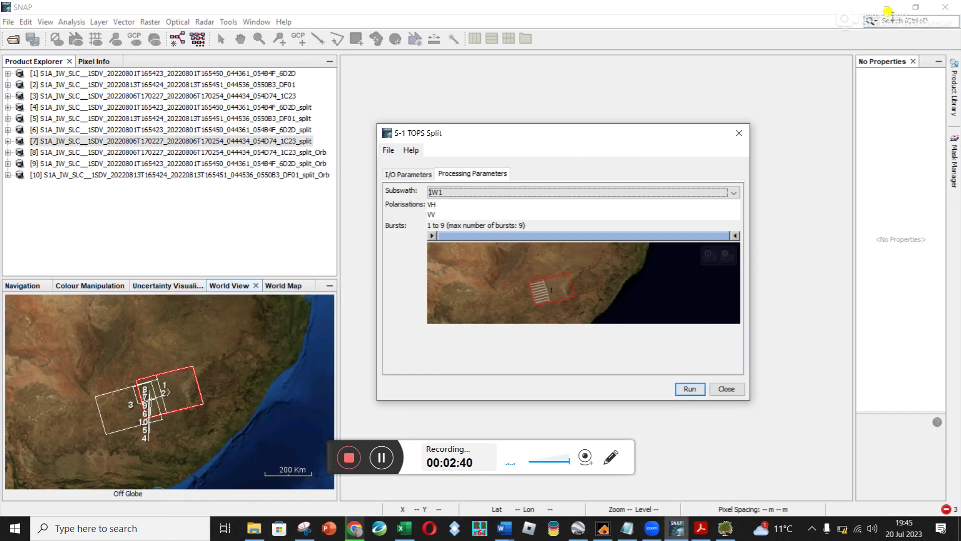
pyautogui.click(529, 193)
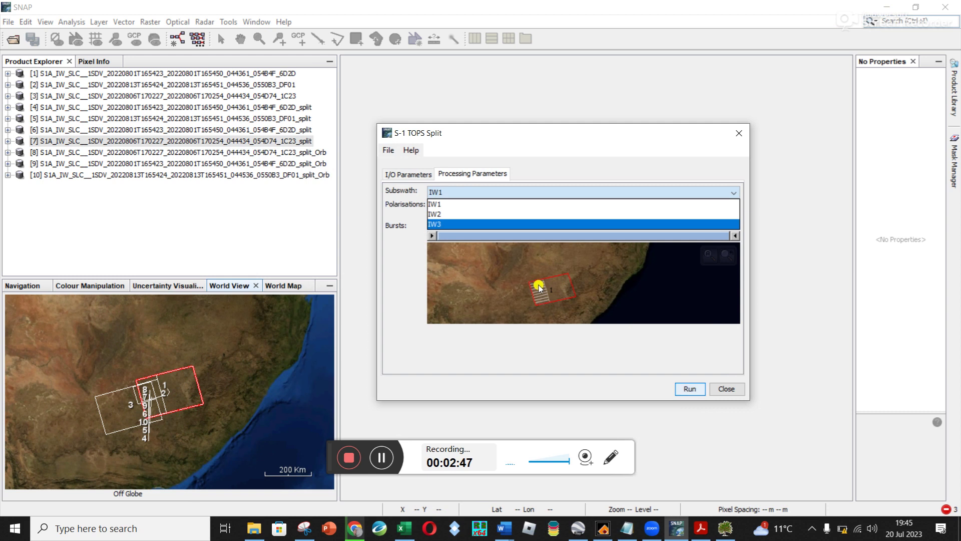
pyautogui.click(488, 205)
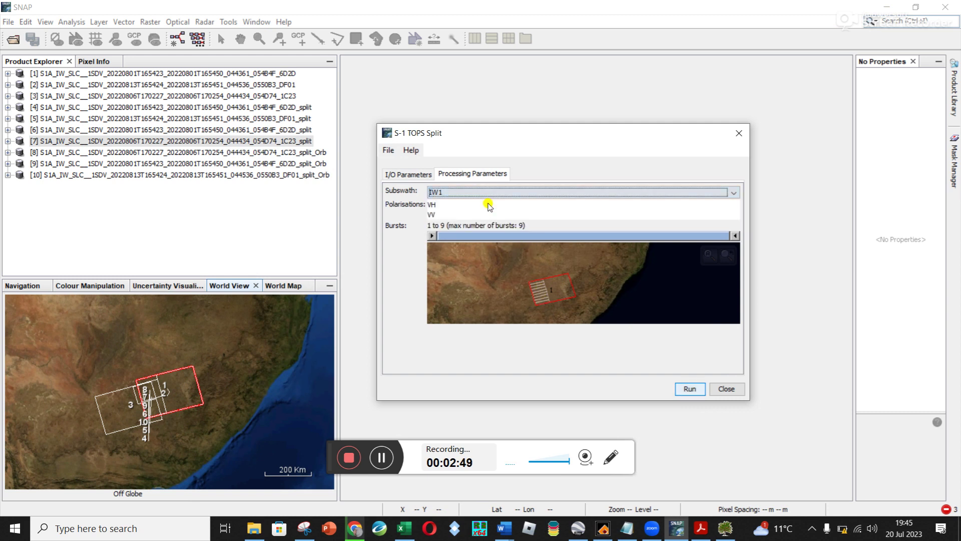
# Compare IW2, then set the sub-swath to IW3 and zoom the burst preview map.
pyautogui.click(486, 193)
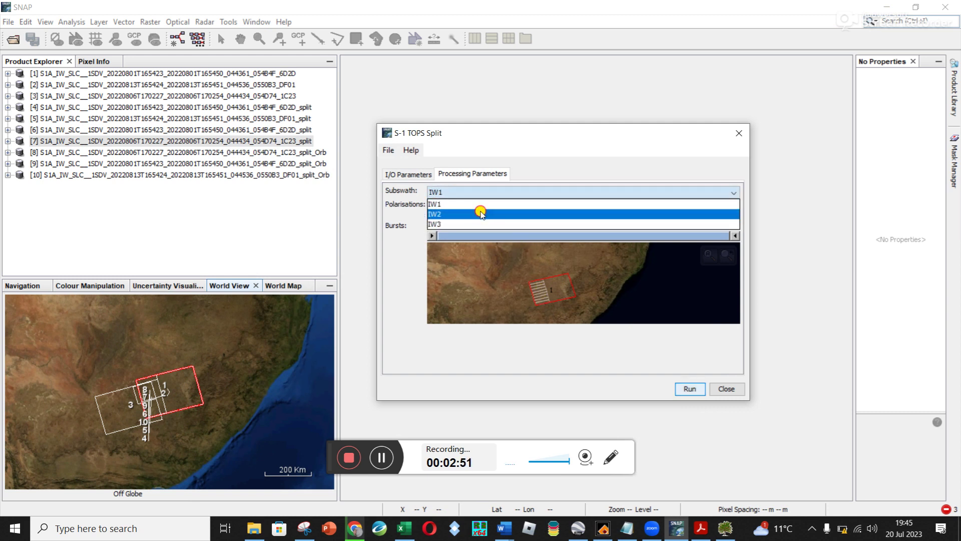
pyautogui.click(483, 213)
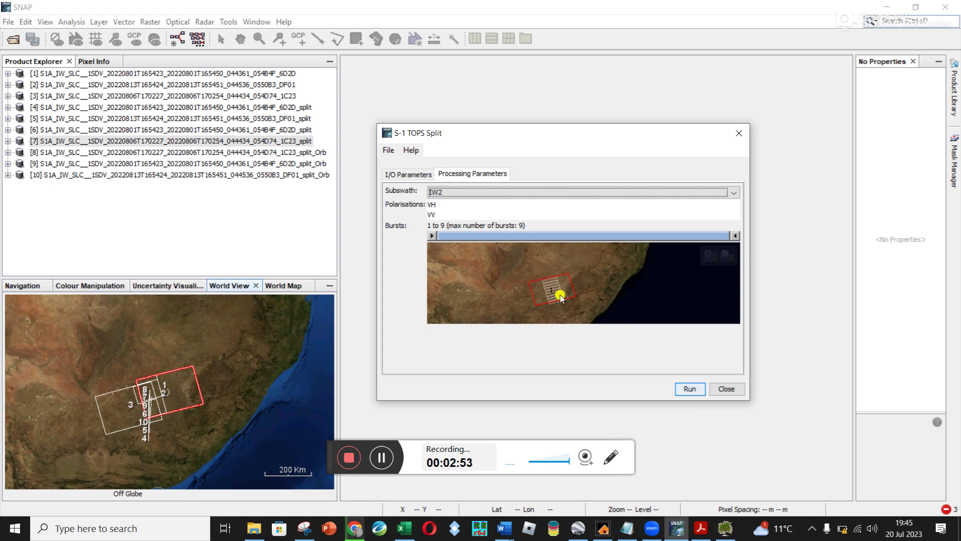
pyautogui.click(517, 194)
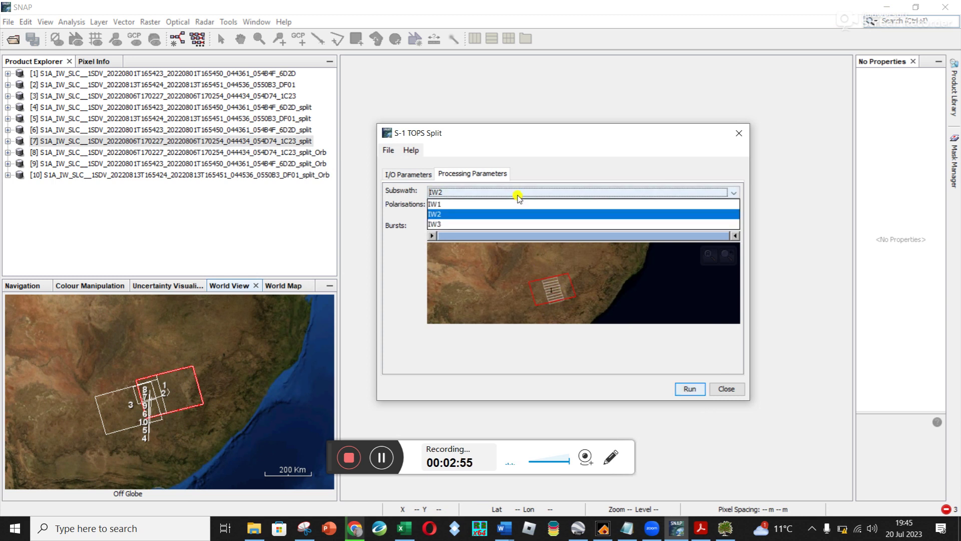
pyautogui.click(508, 223)
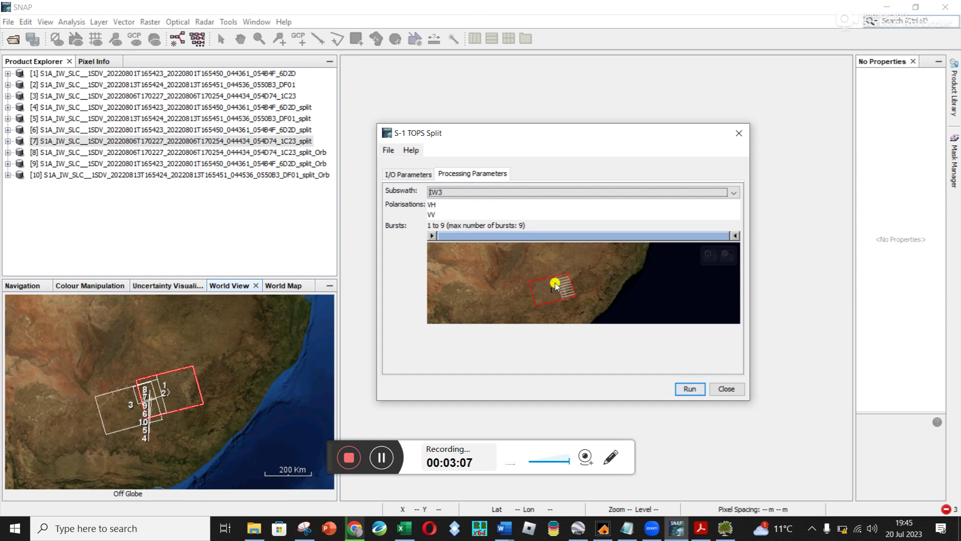
pyautogui.scroll(4, 555, 286)
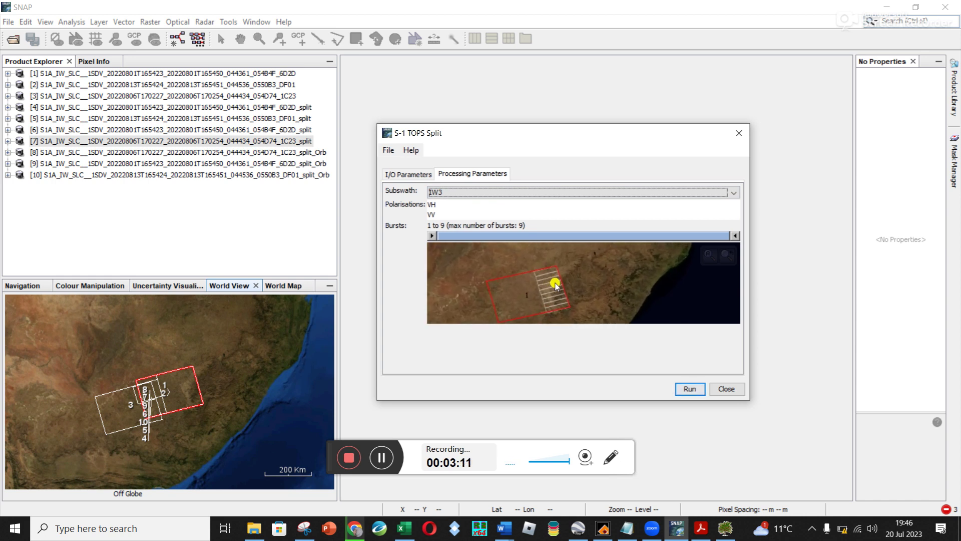
pyautogui.click(578, 529)
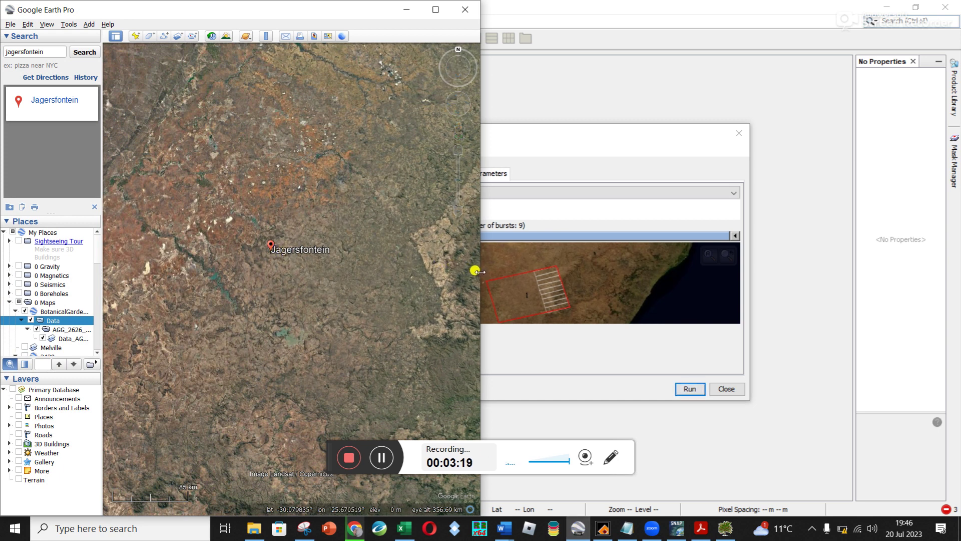
# Narrow Google Earth Pro so the IW3 burst map shows beside Jagersfontein.
pyautogui.moveTo(479, 272); pyautogui.dragTo(397, 267)
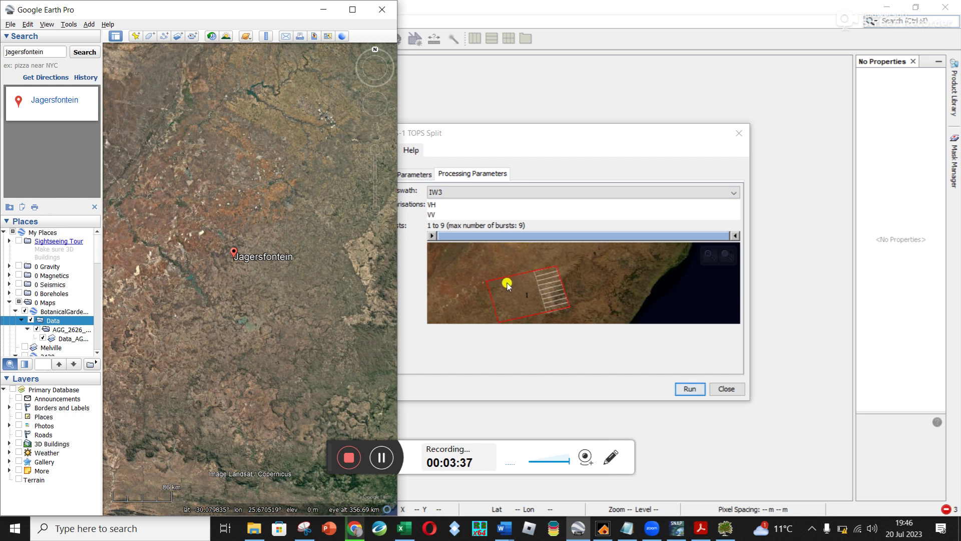
# Set the split's sub-swath to IW1 and select the VH polarisation.
pyautogui.click(517, 193)
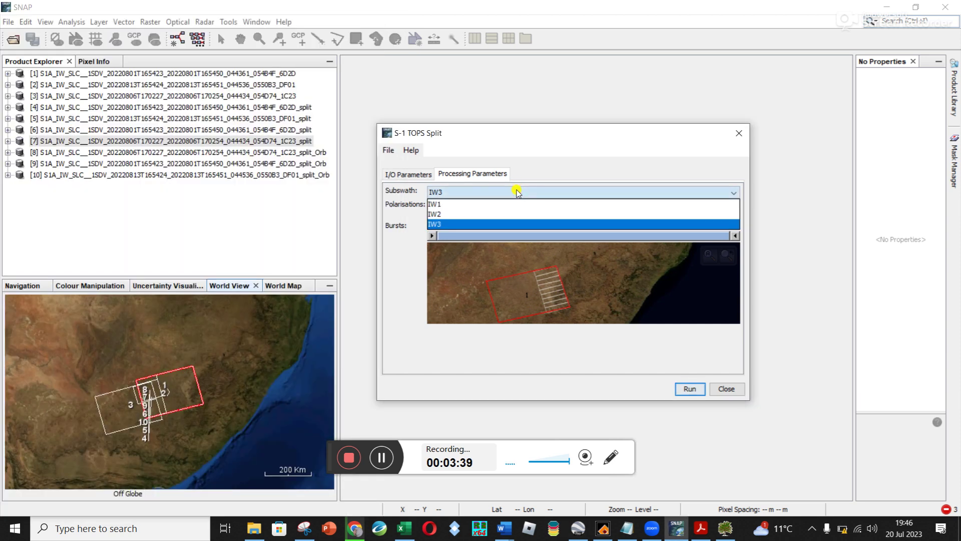
pyautogui.click(512, 205)
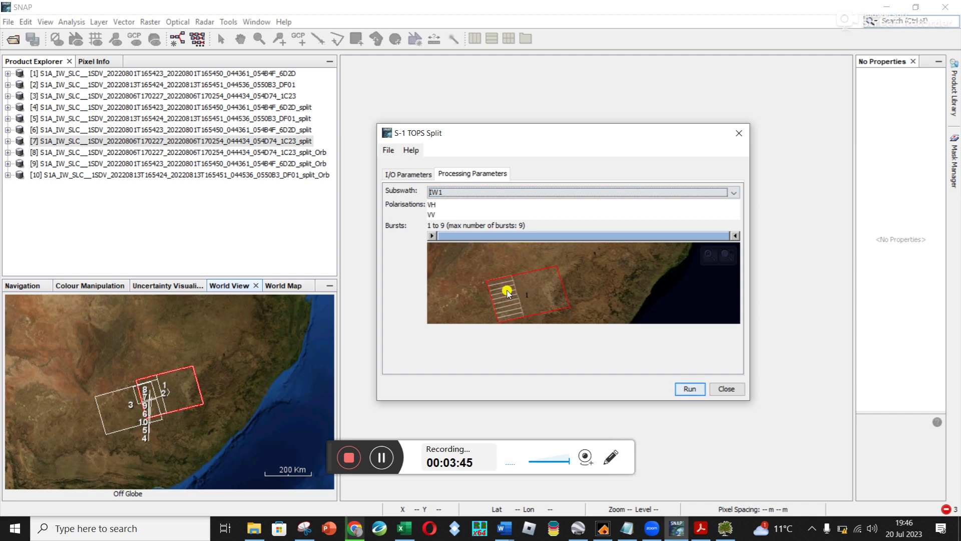
pyautogui.click(440, 203)
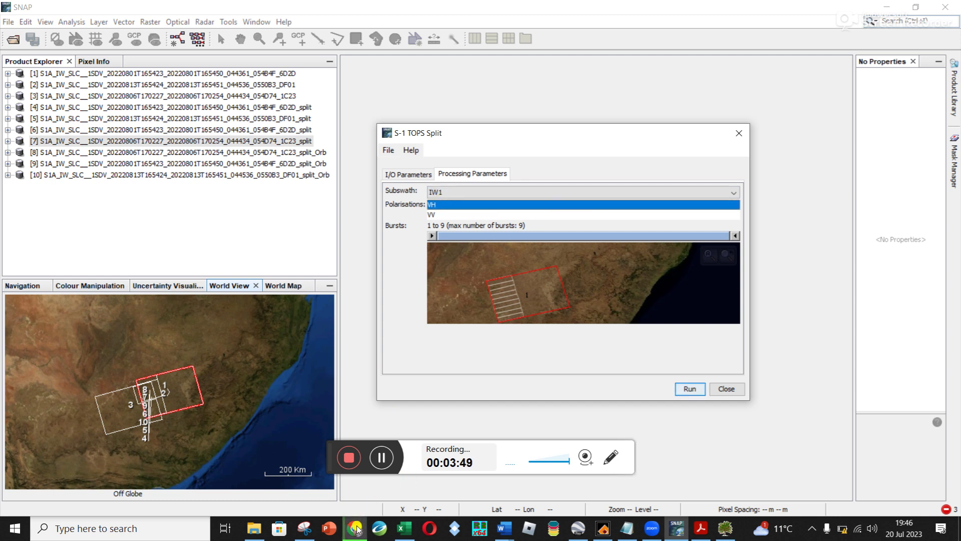
# Look at Chrome's extensions page, then minimise the browser to return to SNAP.
pyautogui.moveTo(356, 528)
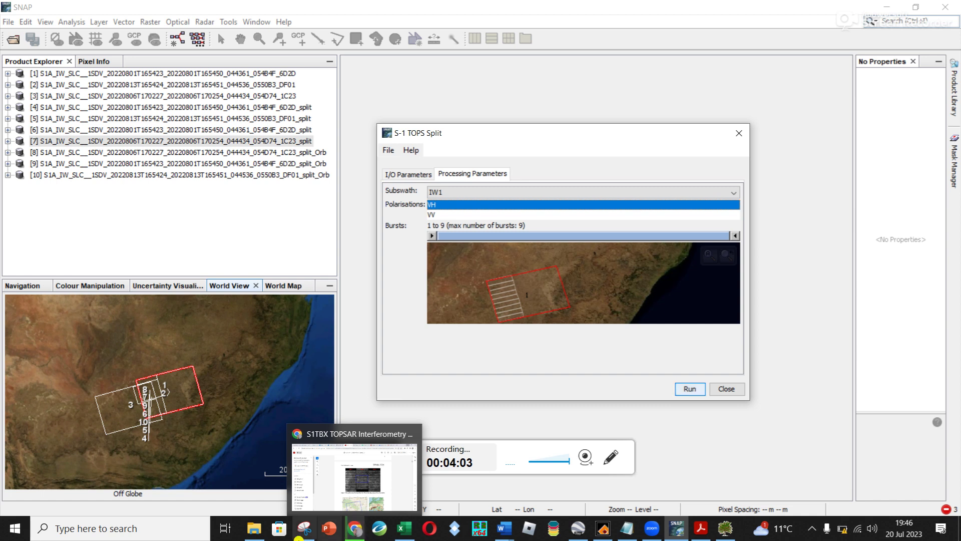
pyautogui.click(356, 530)
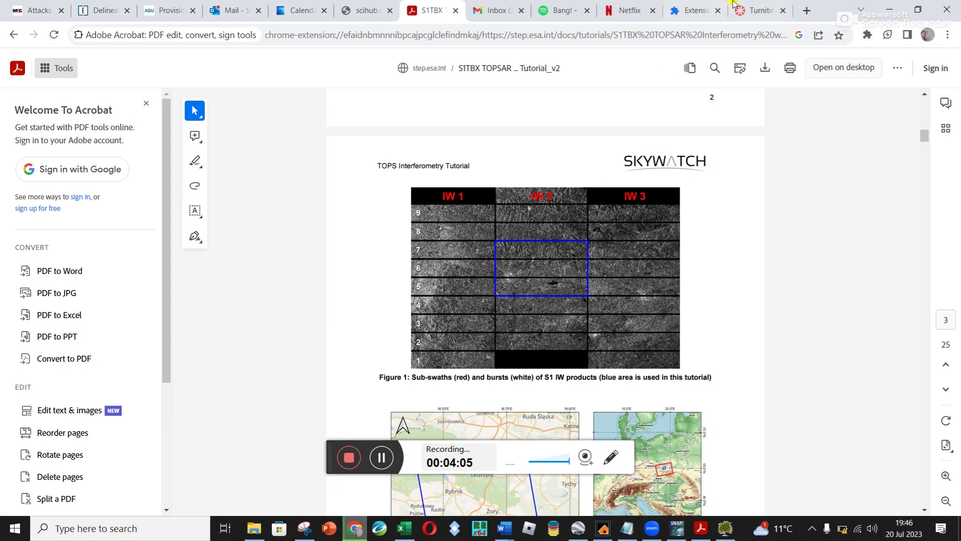
pyautogui.click(692, 10)
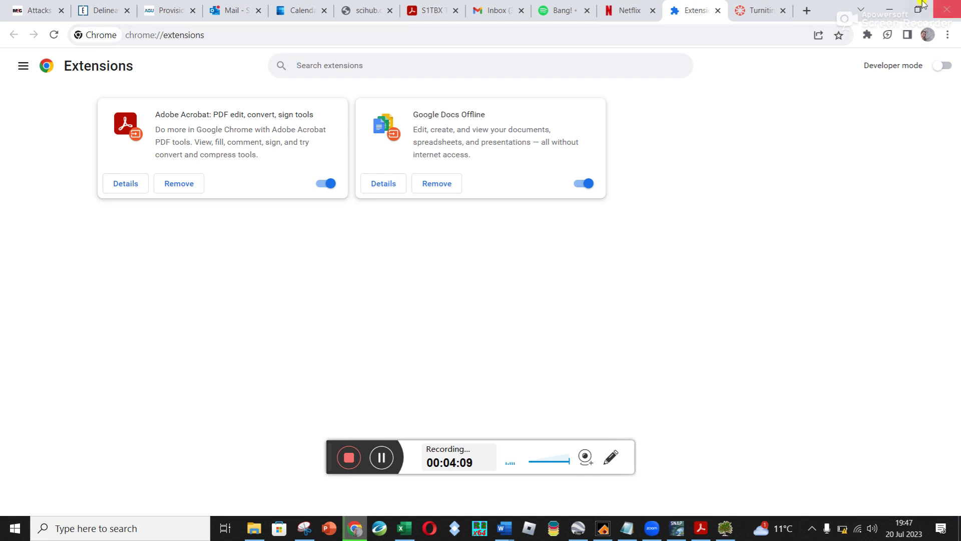
pyautogui.click(888, 7)
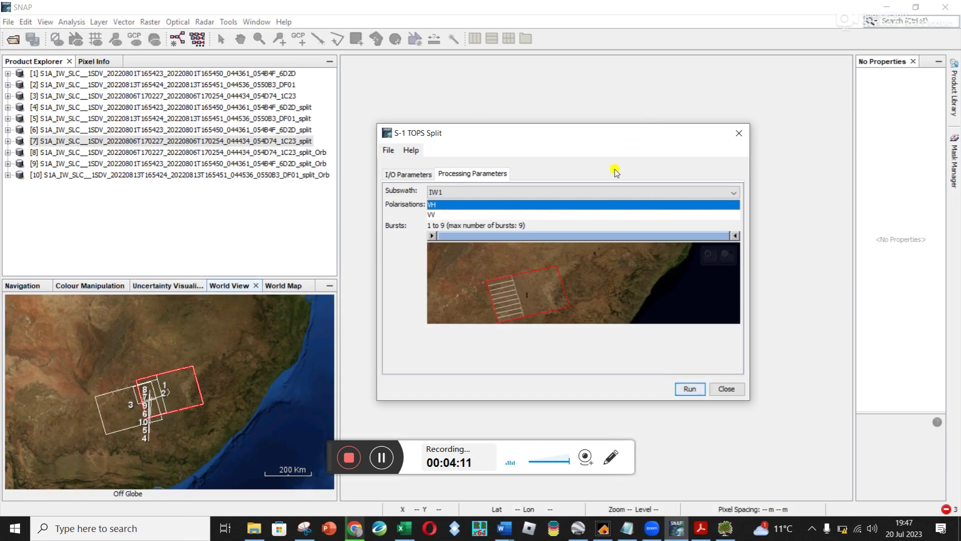
# Keep only the VV polarisation and move the burst range start to burst 4.
pyautogui.click(544, 216)
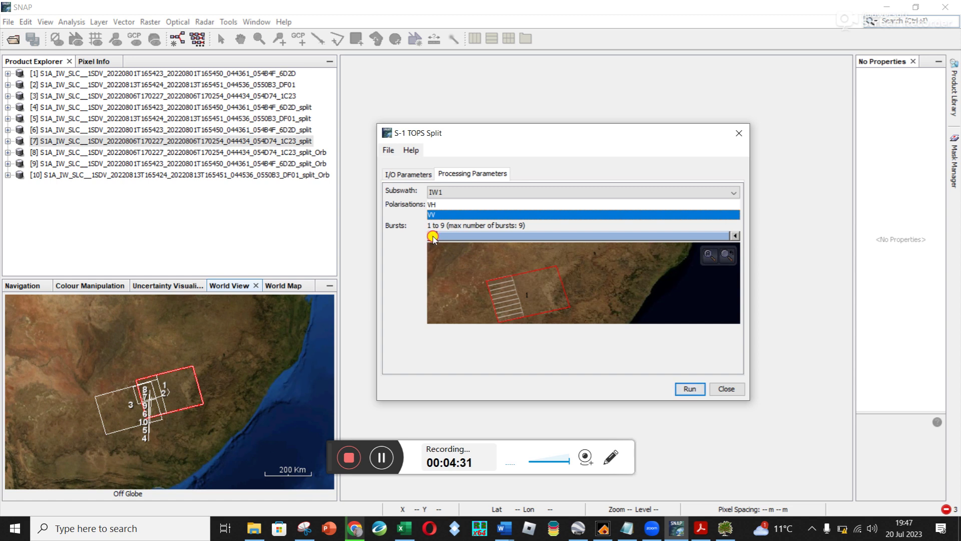
pyautogui.moveTo(433, 236); pyautogui.dragTo(551, 239)
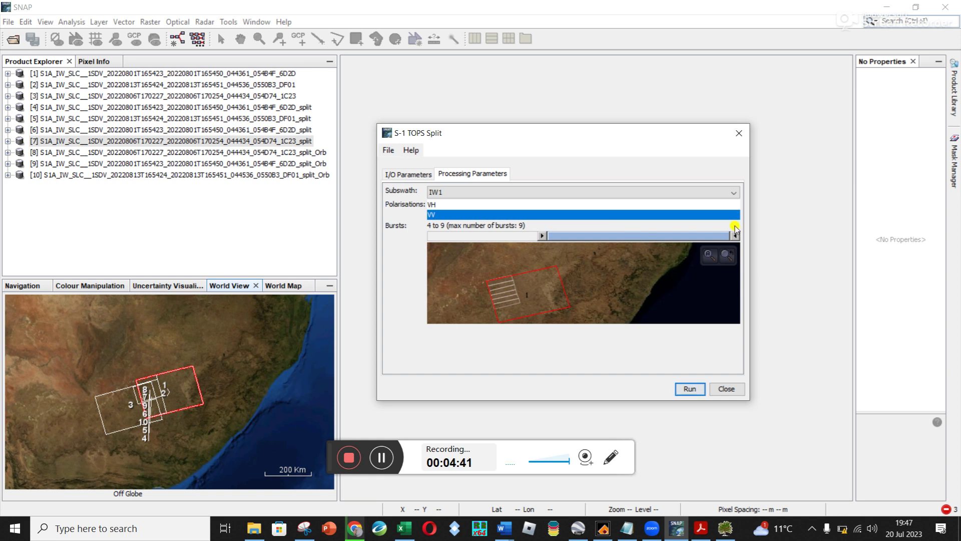
# Narrow the IW1 burst range to bursts 5 through 8, then return to I/O Parameters.
pyautogui.moveTo(732, 238); pyautogui.dragTo(691, 244)
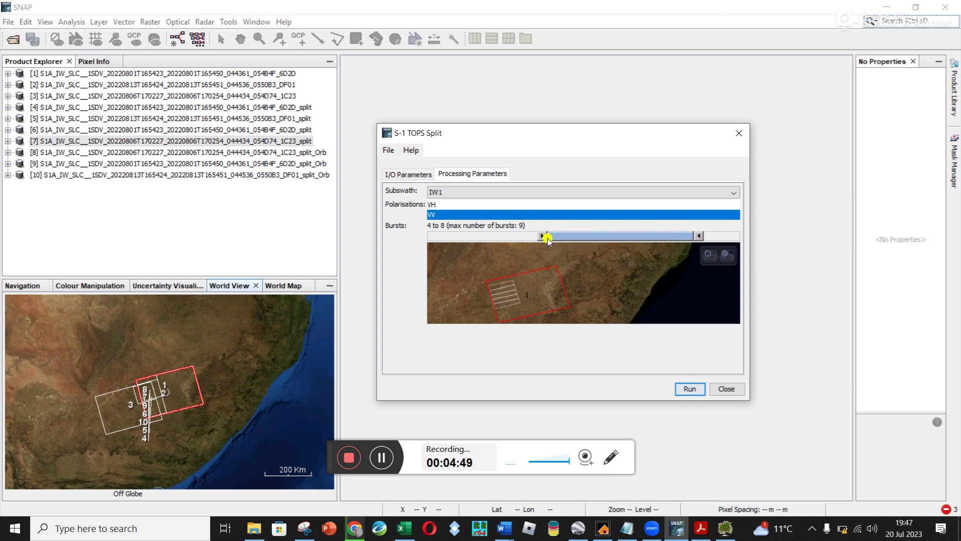
pyautogui.moveTo(541, 239); pyautogui.dragTo(568, 247)
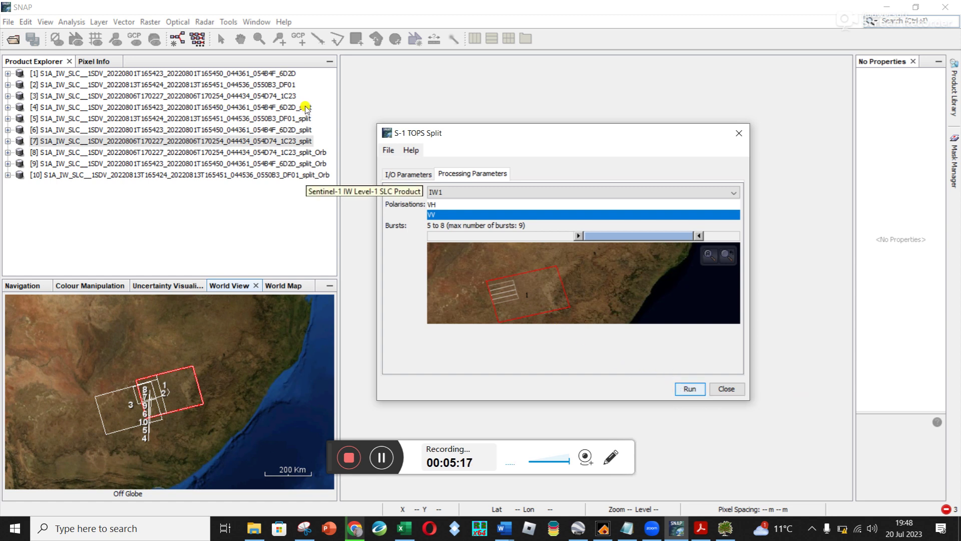
pyautogui.click(403, 175)
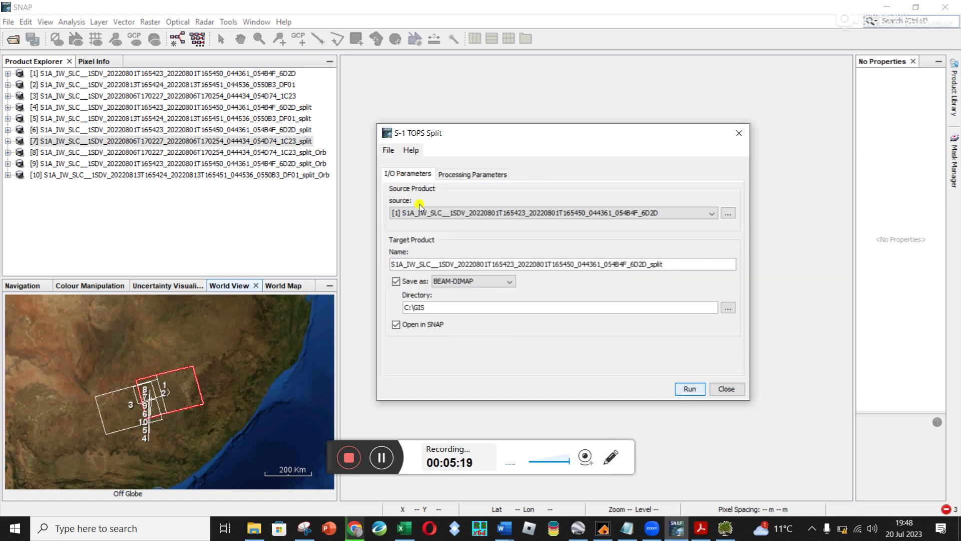
# Switch the source to product [2] (20220813 DF01) and start its IW1 burst range at burst 4.
pyautogui.click(429, 214)
pyautogui.click(430, 233)
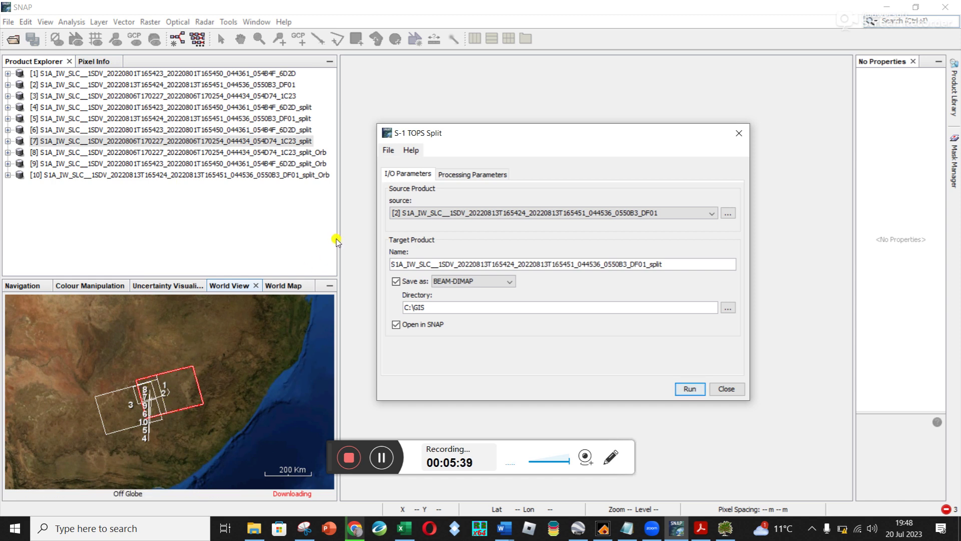
pyautogui.click(465, 174)
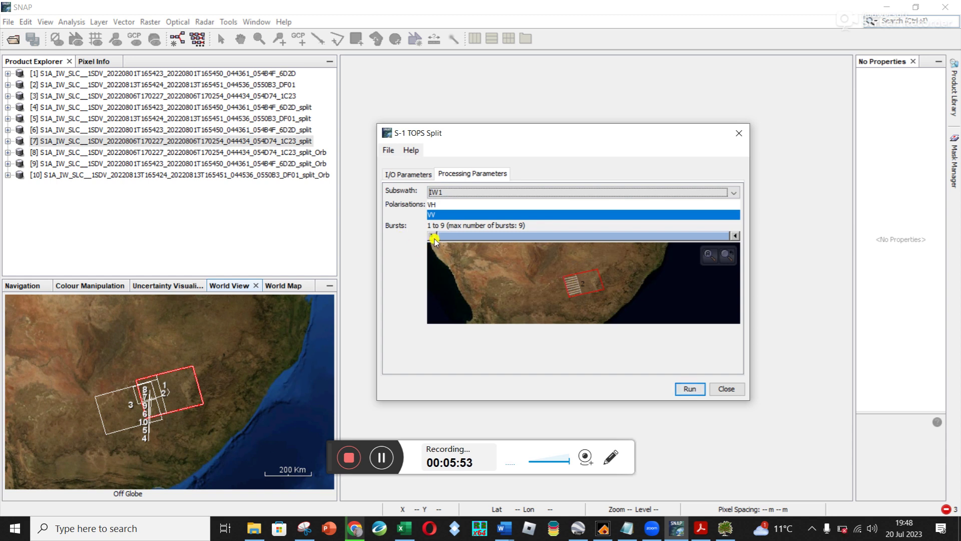
pyautogui.moveTo(432, 237); pyautogui.dragTo(554, 241)
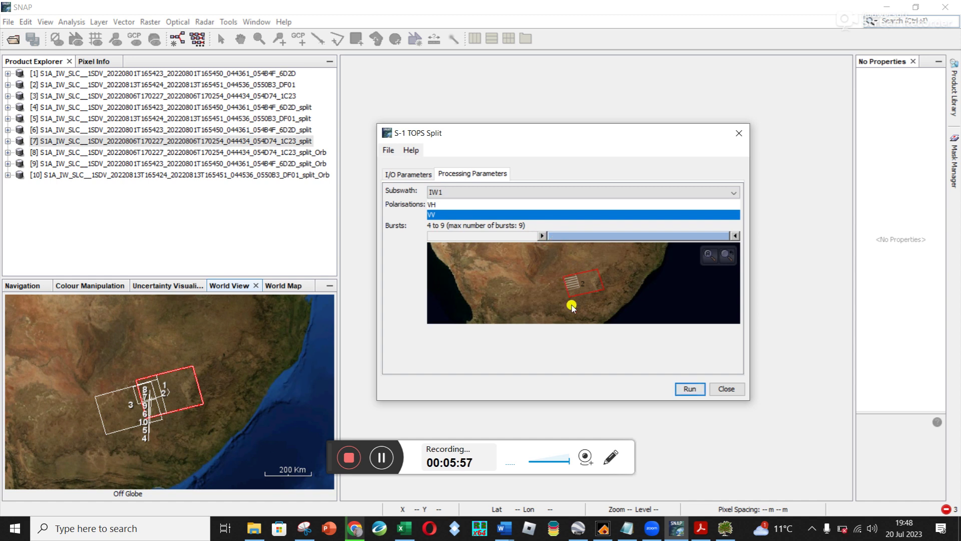
# Narrow the DF01 product's IW1 burst range to bursts 5 through 8, returning to I/O Parameters.
pyautogui.scroll(3, 572, 307)
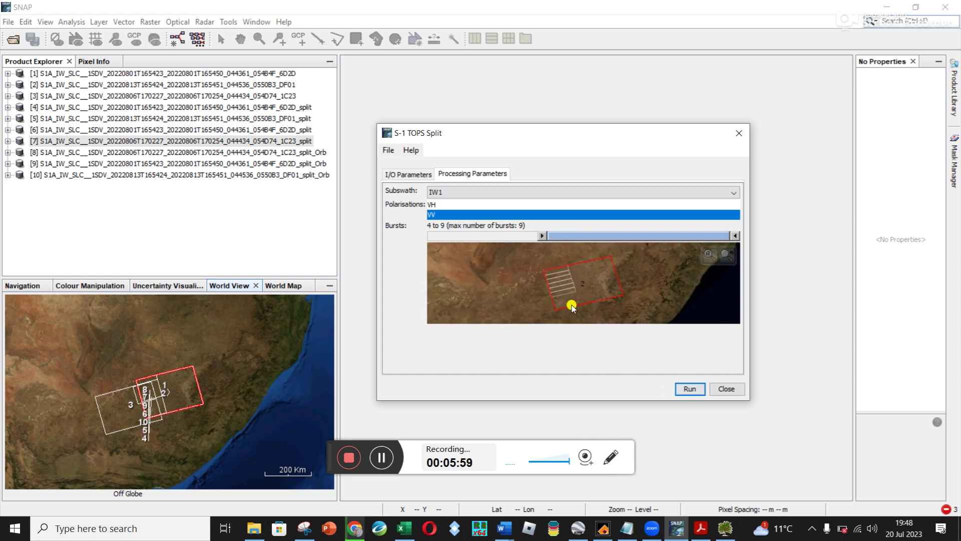
pyautogui.scroll(1, 572, 306)
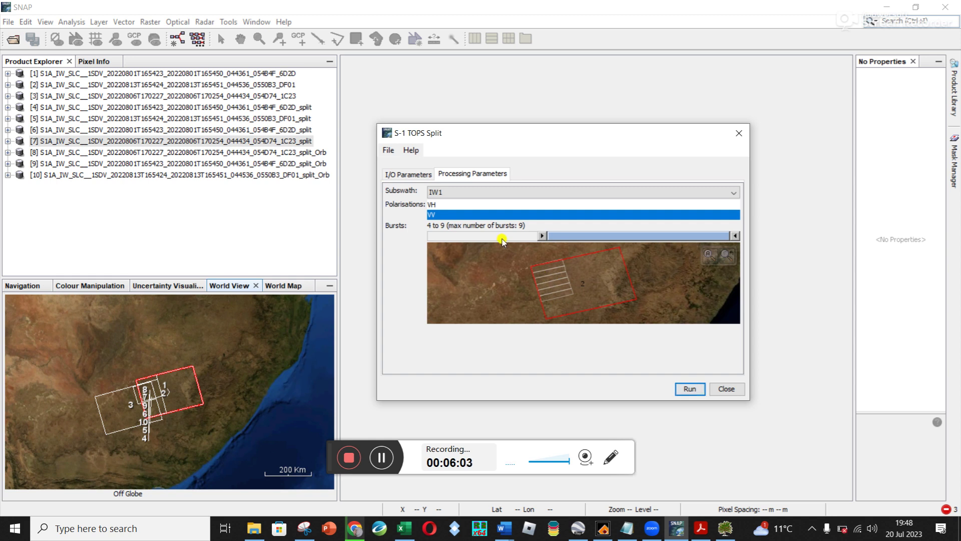
pyautogui.moveTo(541, 236); pyautogui.dragTo(586, 245)
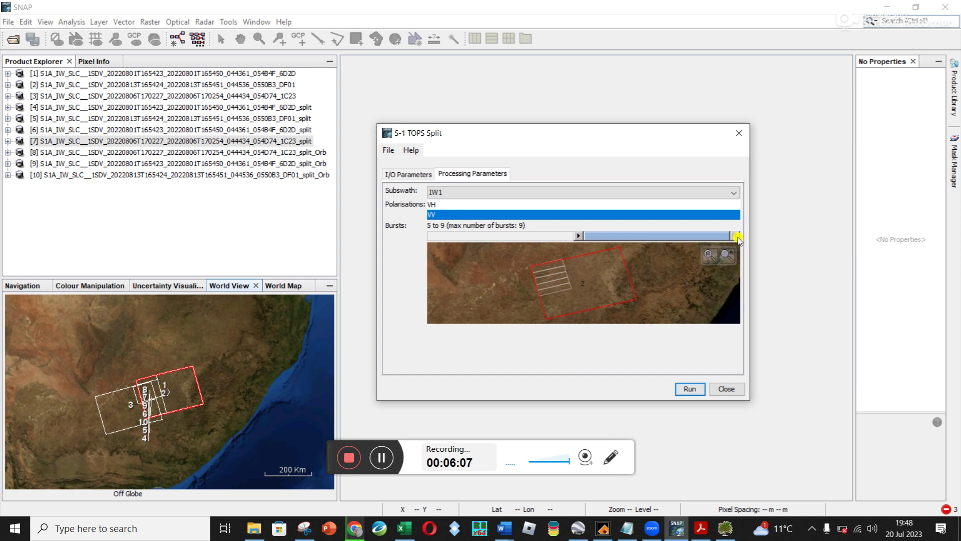
pyautogui.moveTo(731, 241); pyautogui.dragTo(717, 240)
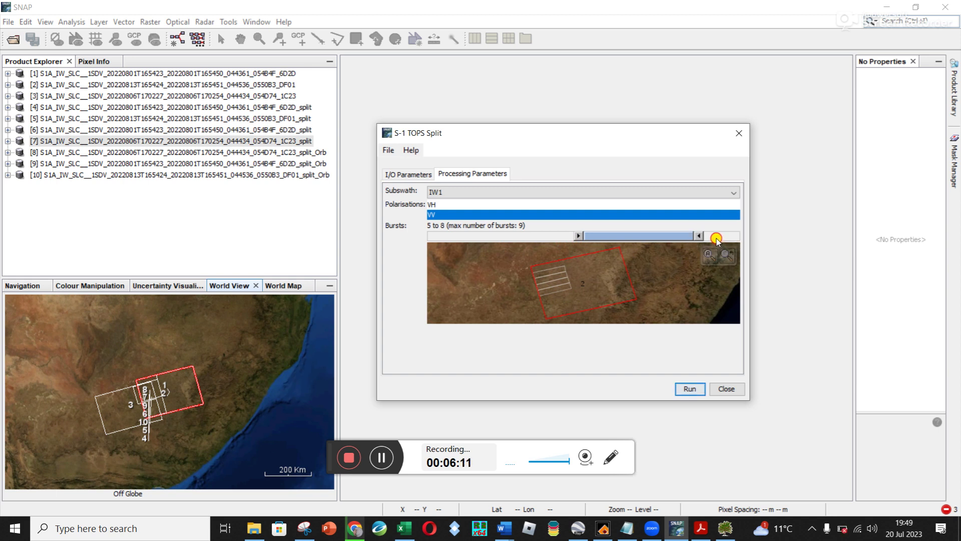
pyautogui.moveTo(717, 240)
pyautogui.mouseDown()
pyautogui.moveTo(732, 245)
pyautogui.moveTo(717, 244)
pyautogui.mouseUp()
pyautogui.click(408, 173)
# Choose [3] 20220806 1C23 as the split source product and show its subswath choices.
pyautogui.click(418, 213)
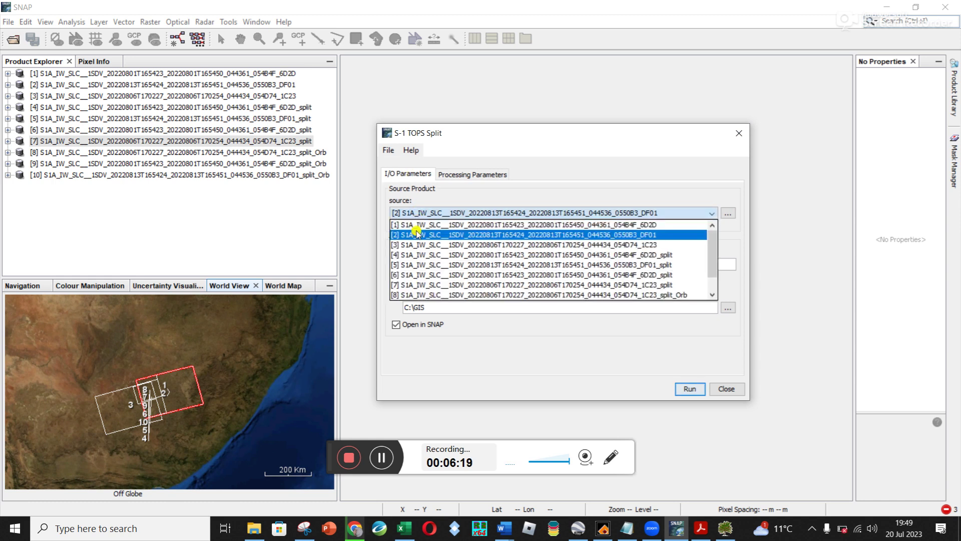
pyautogui.click(418, 245)
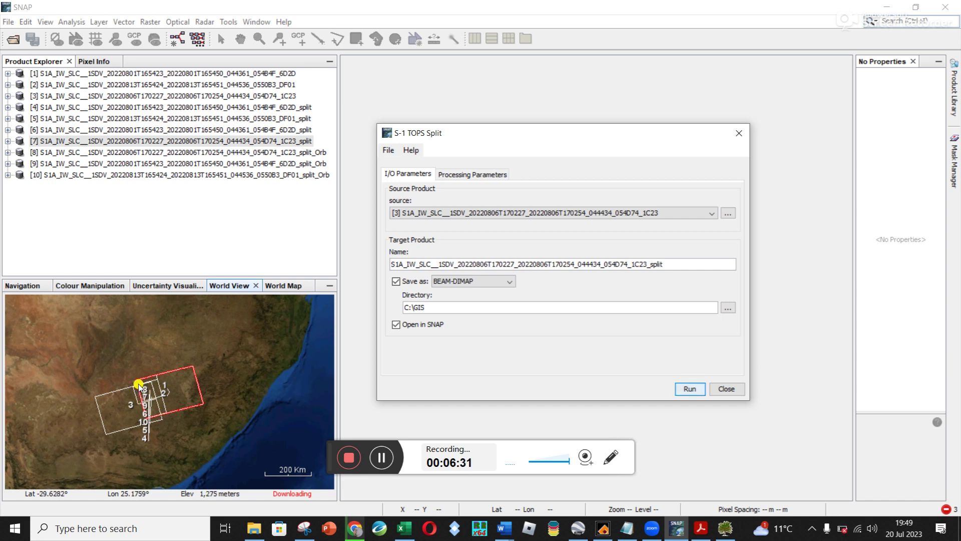
pyautogui.click(475, 174)
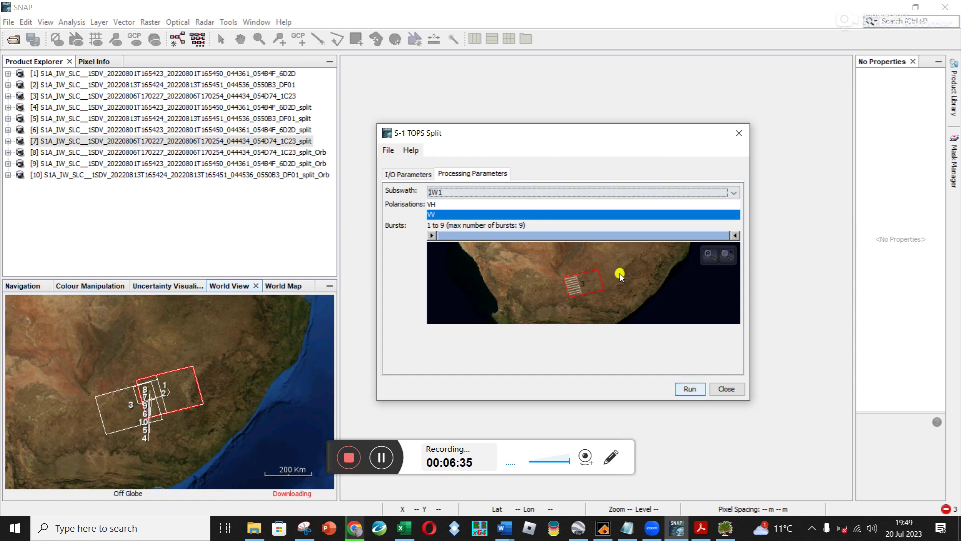
pyautogui.scroll(2, 619, 275)
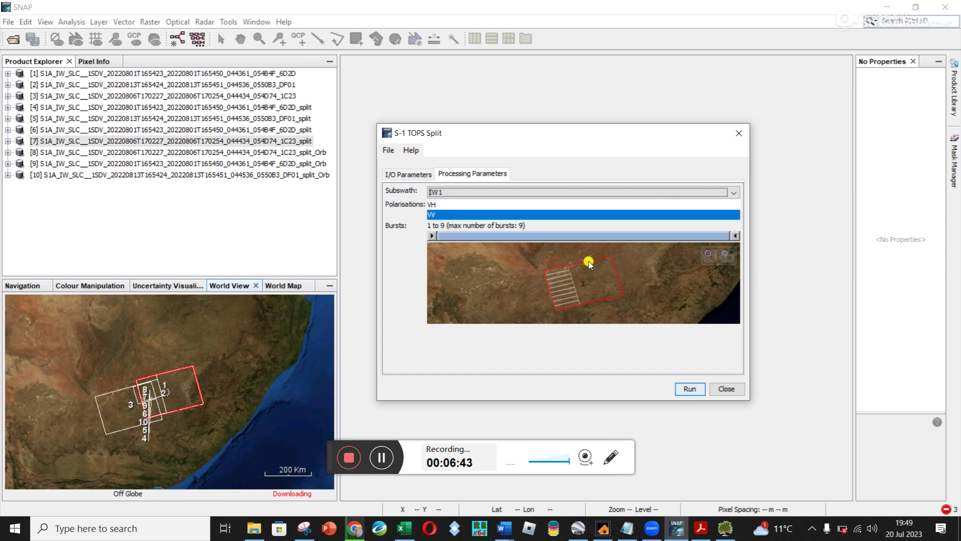
pyautogui.click(481, 193)
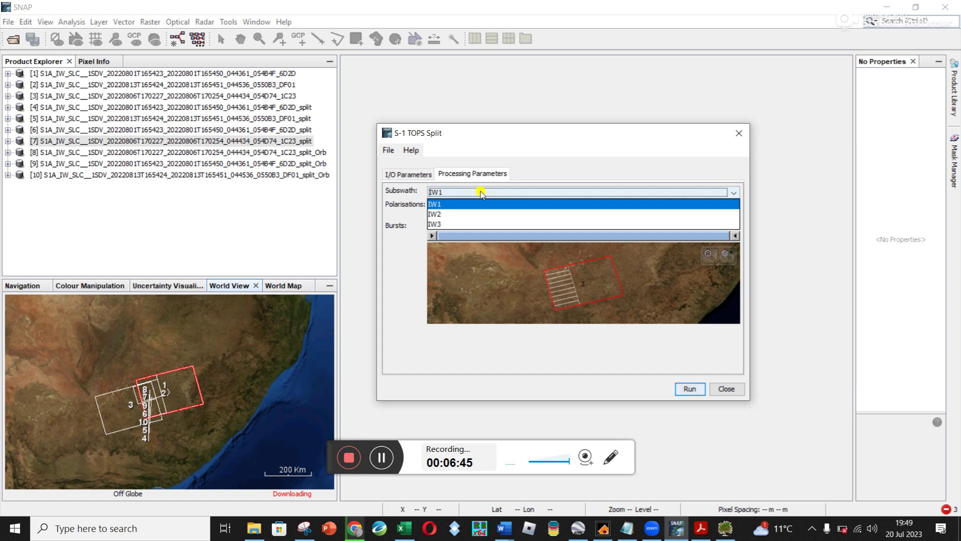
# Set the 1C23 split to subswath IW3 with bursts 6 to 9, then close the dialog.
pyautogui.click(473, 223)
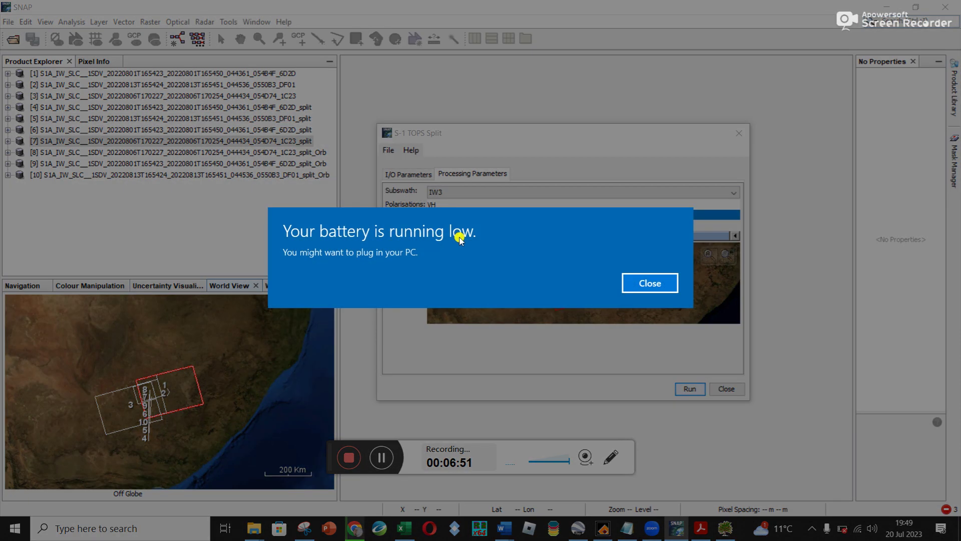
pyautogui.click(635, 283)
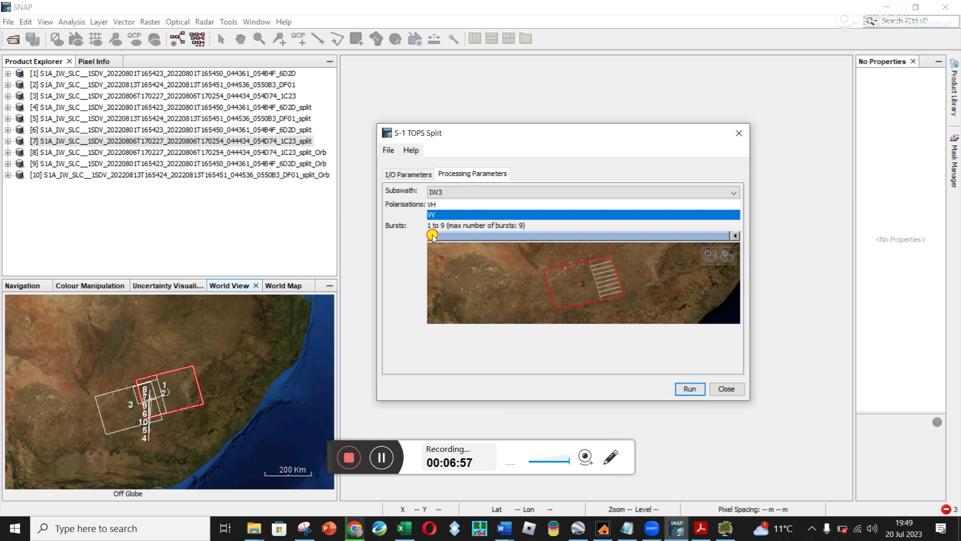
pyautogui.moveTo(433, 237); pyautogui.dragTo(604, 232)
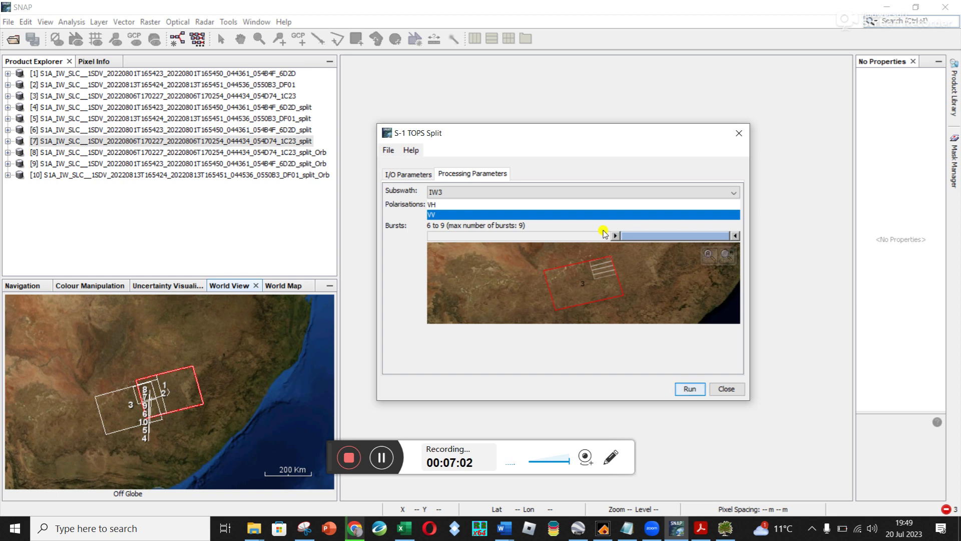
pyautogui.click(742, 134)
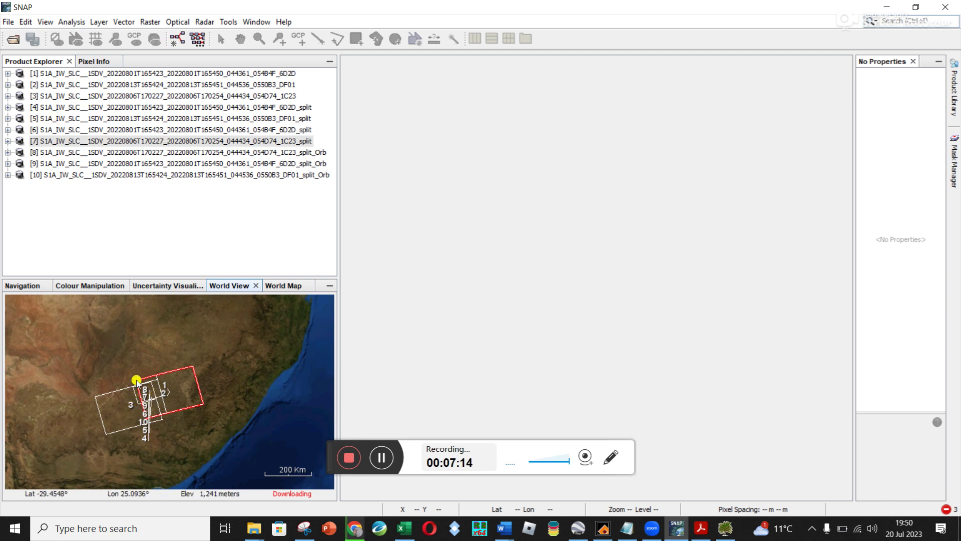
# Zoom and pan World View to inspect the ten products' footprints, including the _split subsets.
pyautogui.scroll(2, 153, 390)
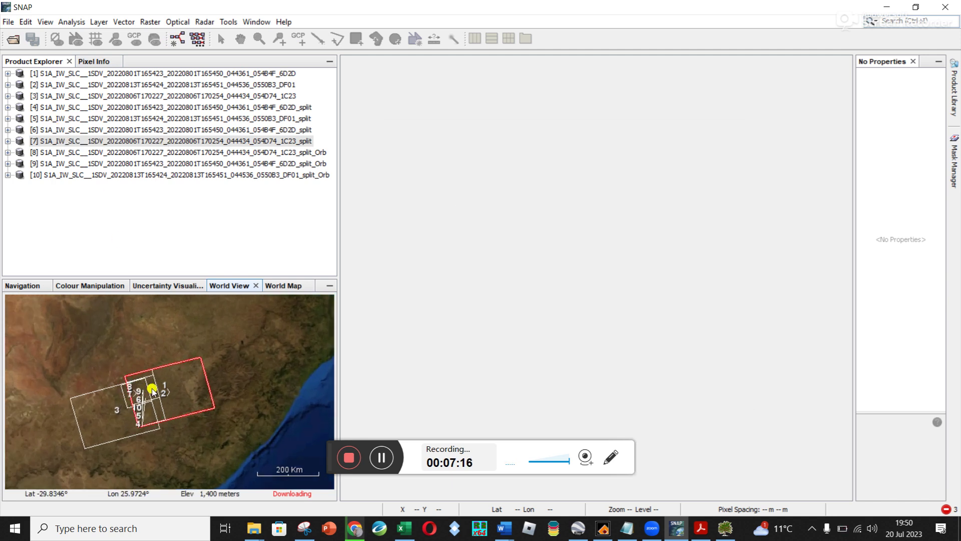
pyautogui.scroll(4, 153, 390)
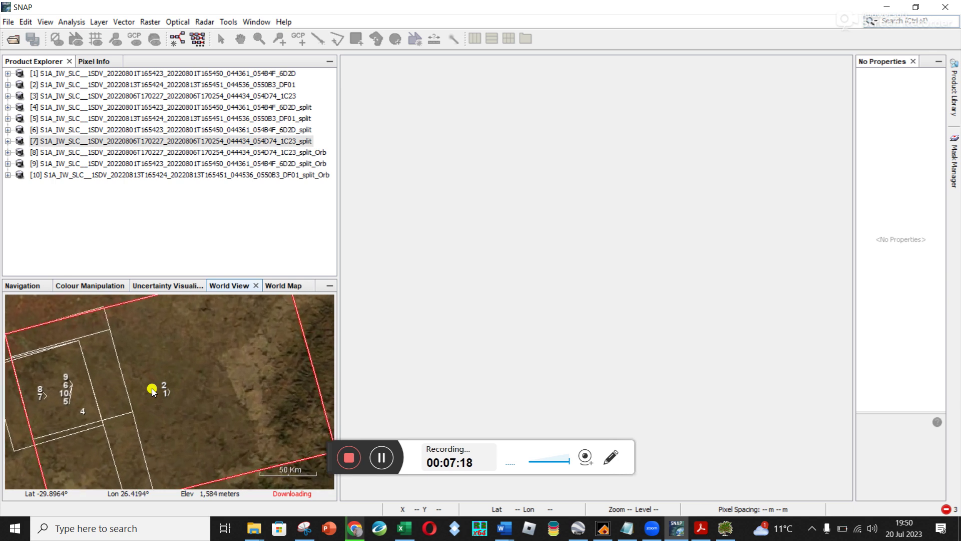
pyautogui.scroll(3, 151, 389)
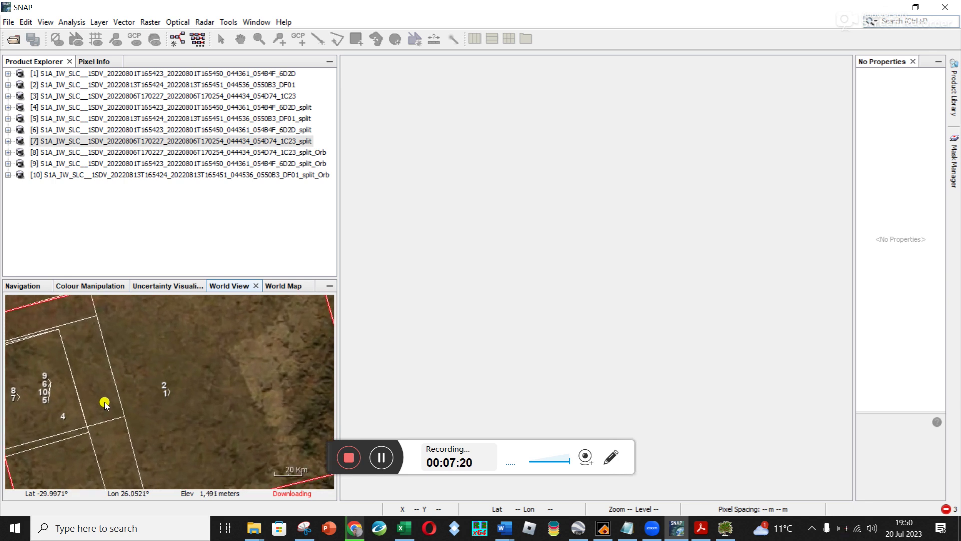
pyautogui.moveTo(58, 395); pyautogui.dragTo(157, 395)
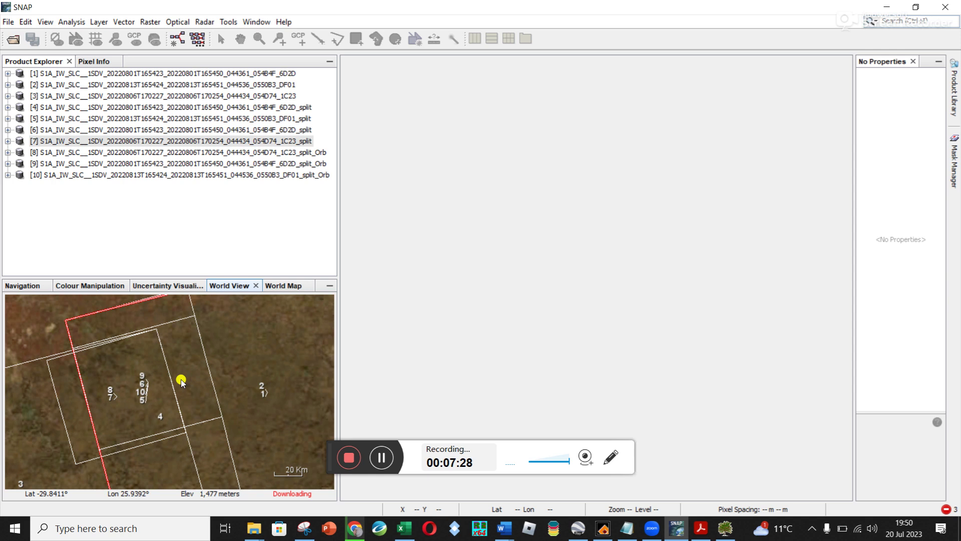
pyautogui.scroll(3, 179, 379)
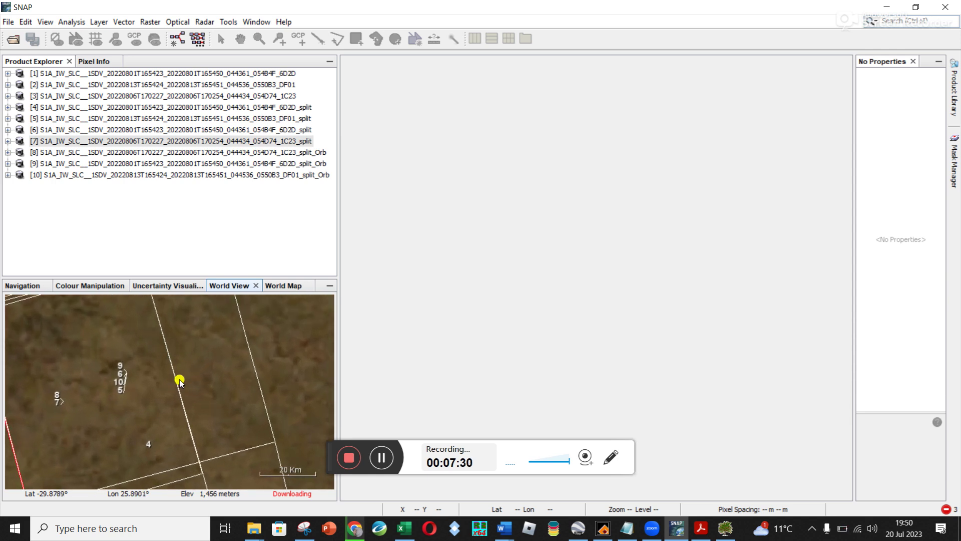
pyautogui.scroll(-3, 180, 380)
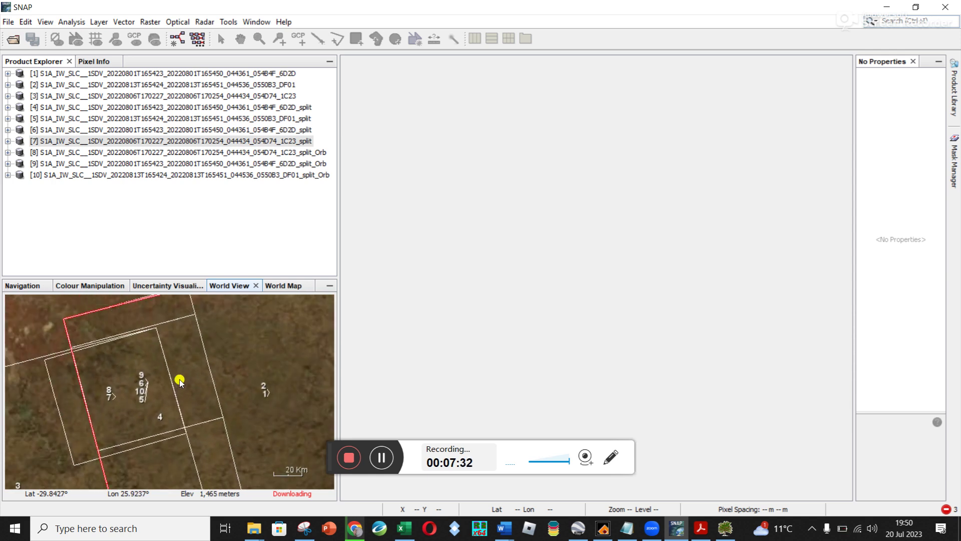
pyautogui.scroll(-3, 179, 380)
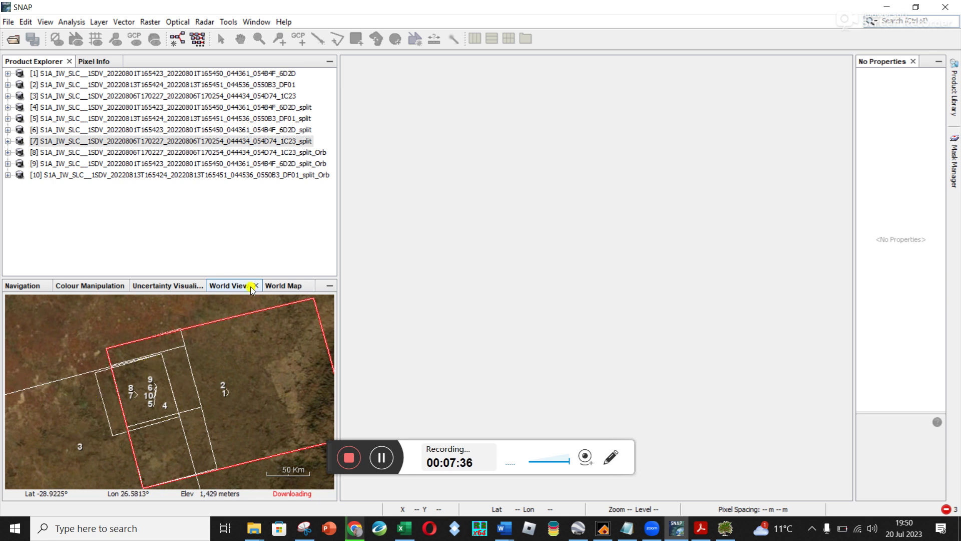
pyautogui.click(346, 459)
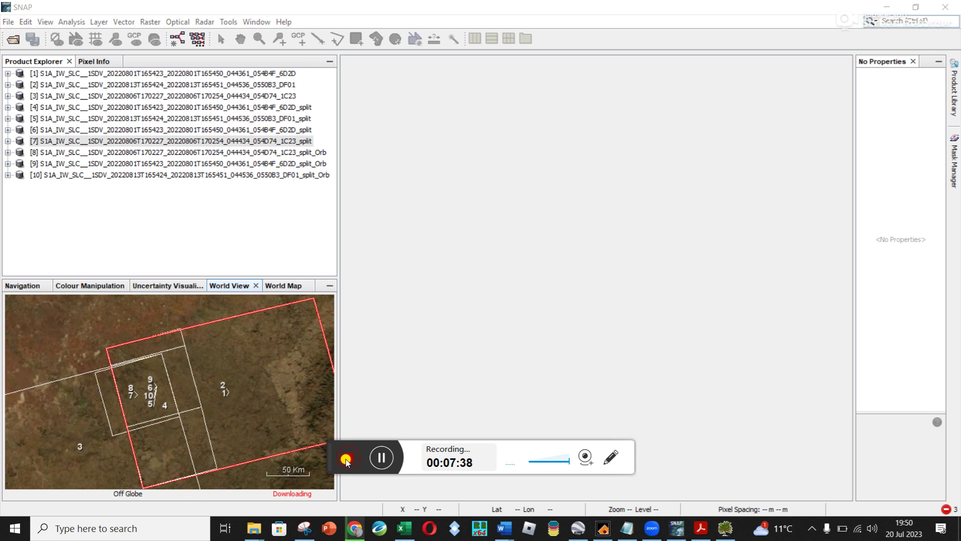